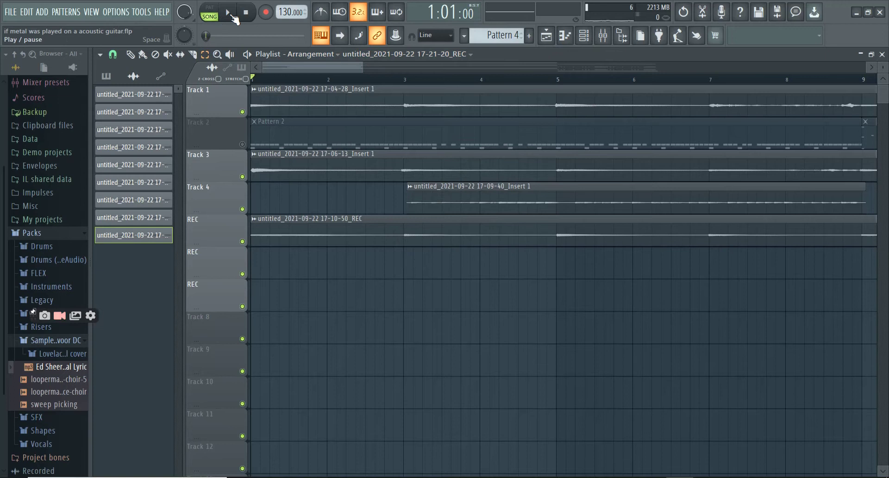
Step: Play the full arrangement from the start and again from just before the section at bar 25
drag(365, 67, 407, 66)
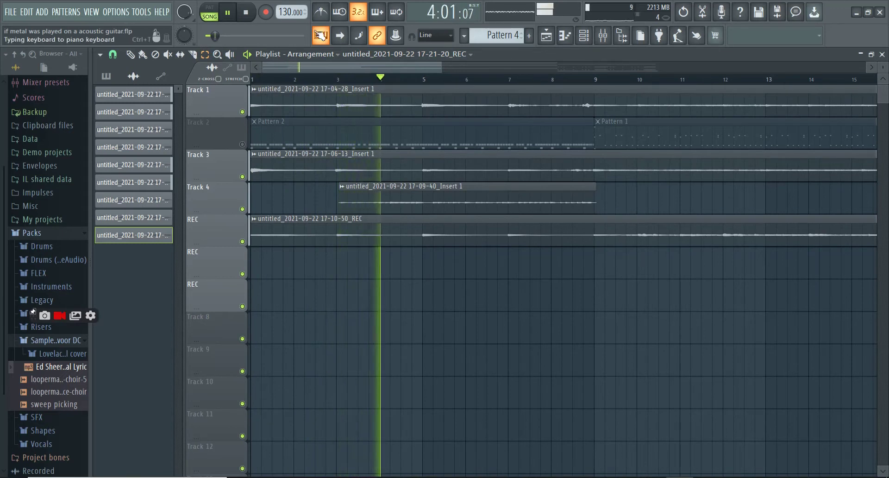
click(245, 12)
drag(382, 69, 625, 68)
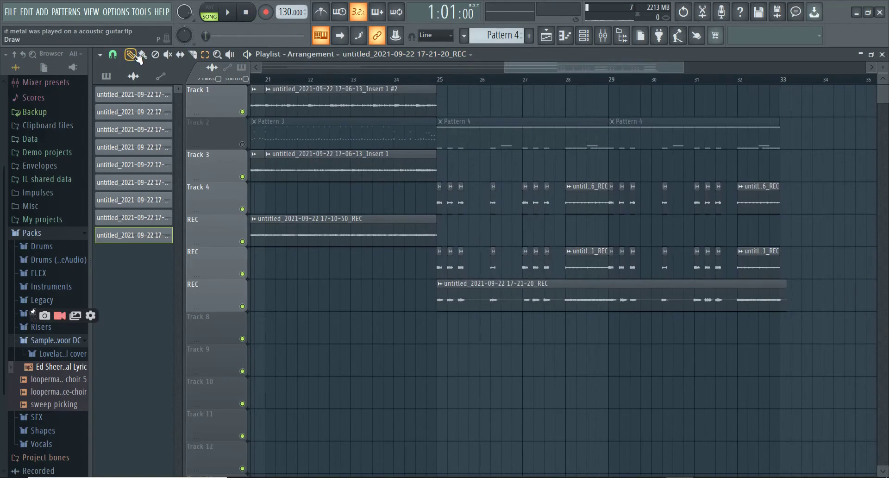
click(429, 79)
click(228, 12)
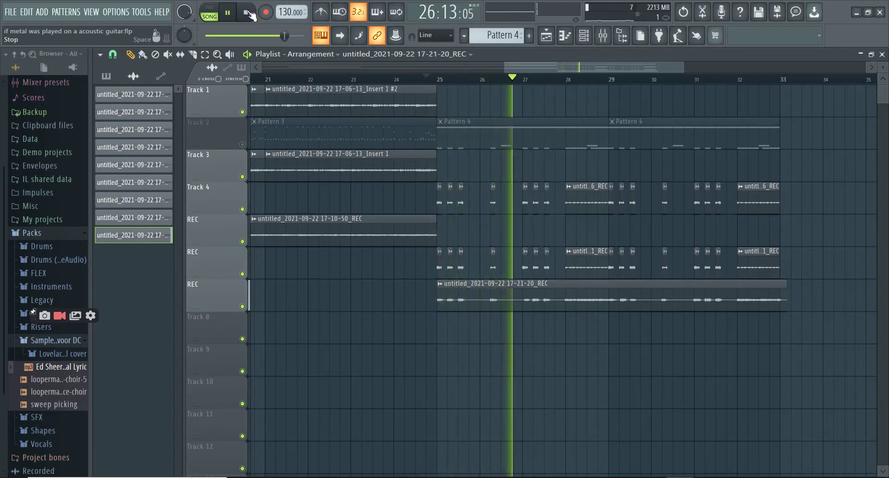
click(248, 12)
Step: Move the 17-10-50_REC clip down to the start of the track holding 17-21-20_REC and solo that track
drag(677, 68, 572, 70)
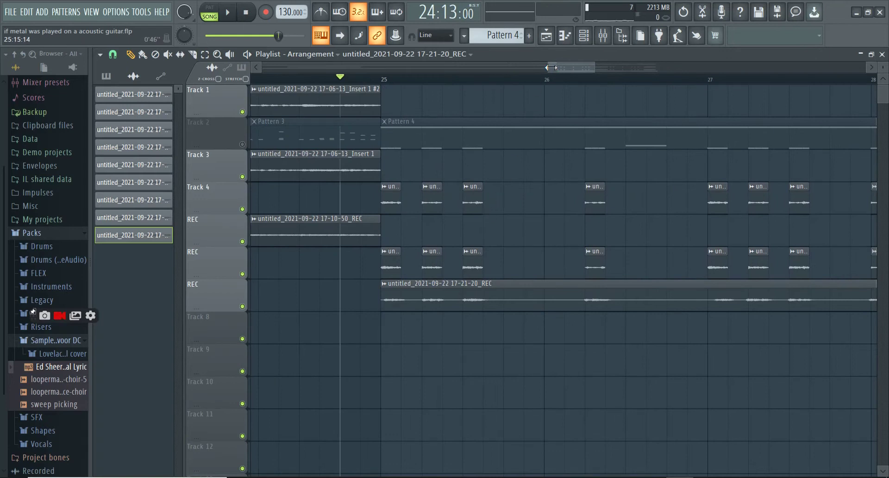
drag(569, 65, 262, 67)
key(Home)
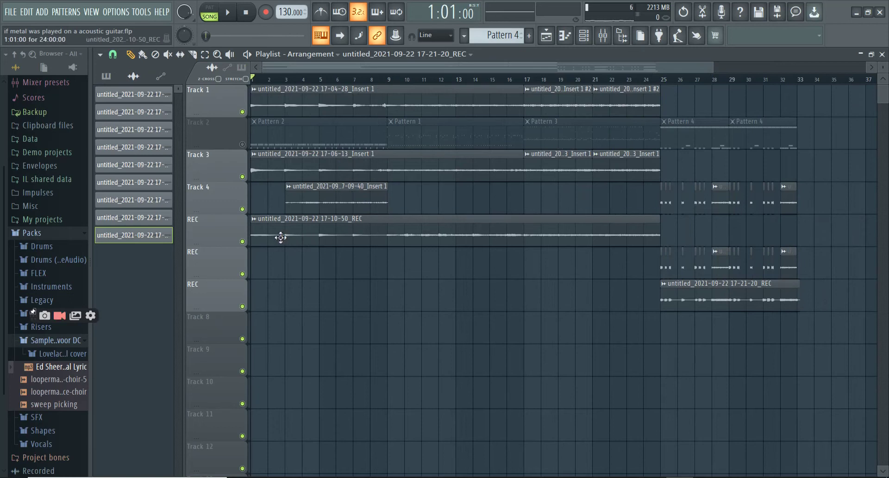
drag(259, 233, 255, 303)
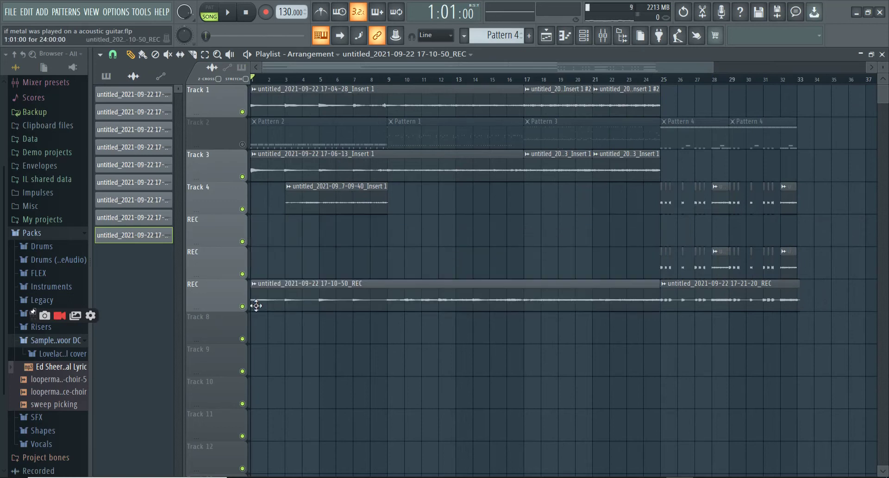
right_click(242, 306)
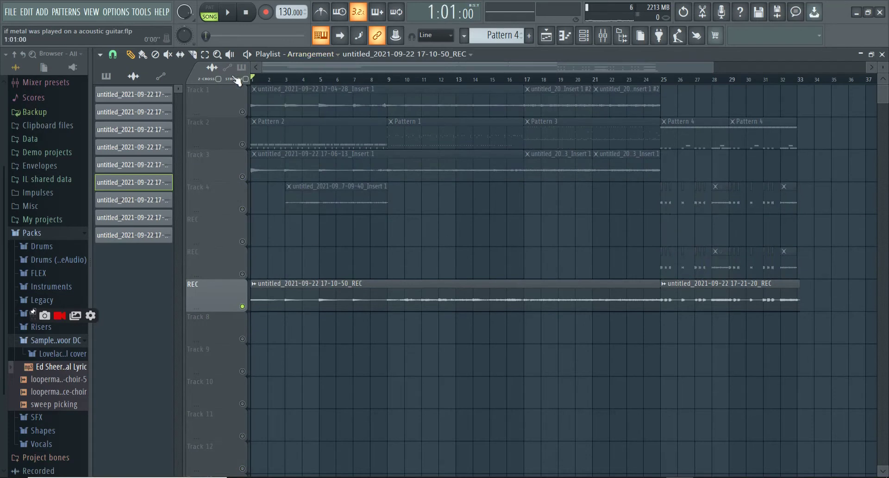
Step: Lower the time-stretching pitch of the 17-10-50_REC clip in its channel settings and play back the soloed track
click(228, 15)
key(space)
double_click(322, 305)
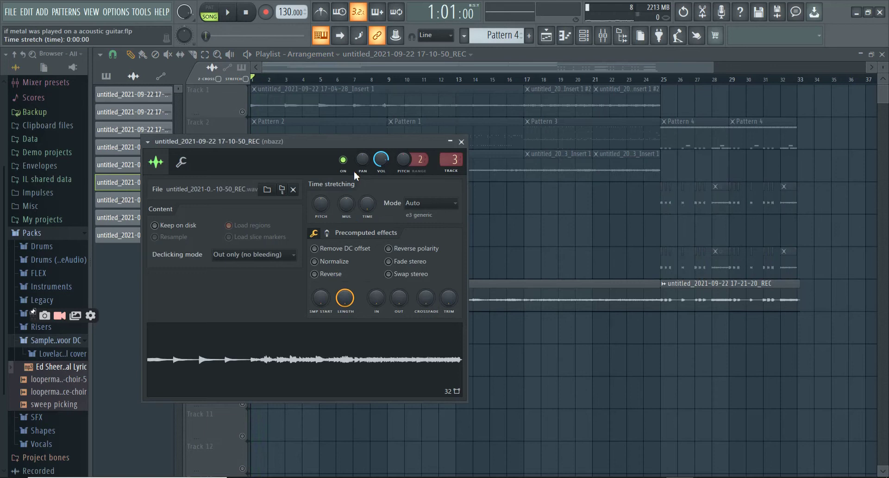
drag(336, 140, 386, 124)
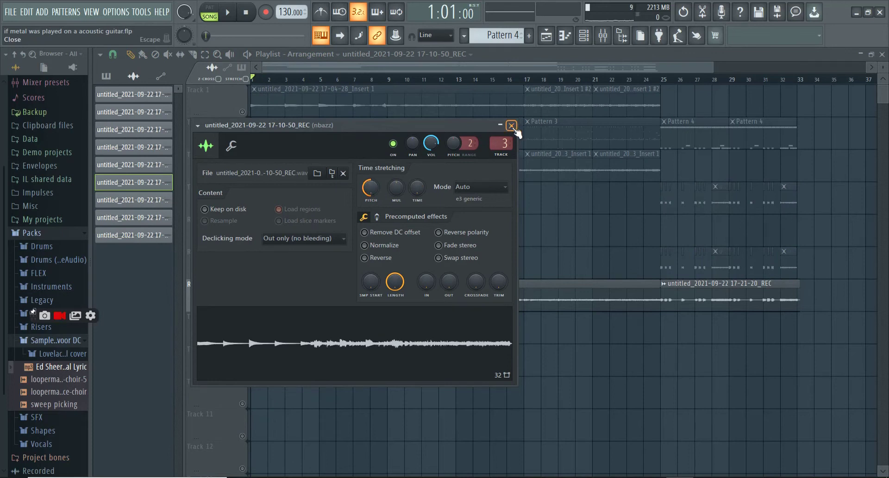
click(511, 126)
click(232, 14)
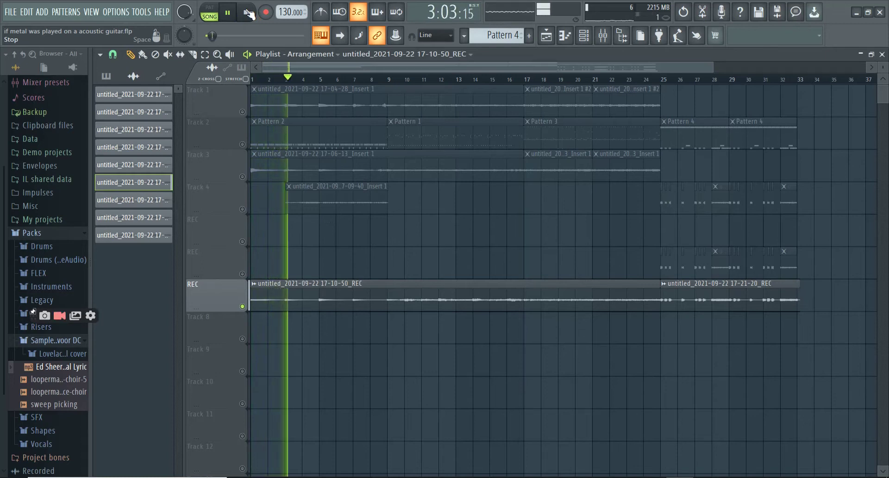
click(248, 13)
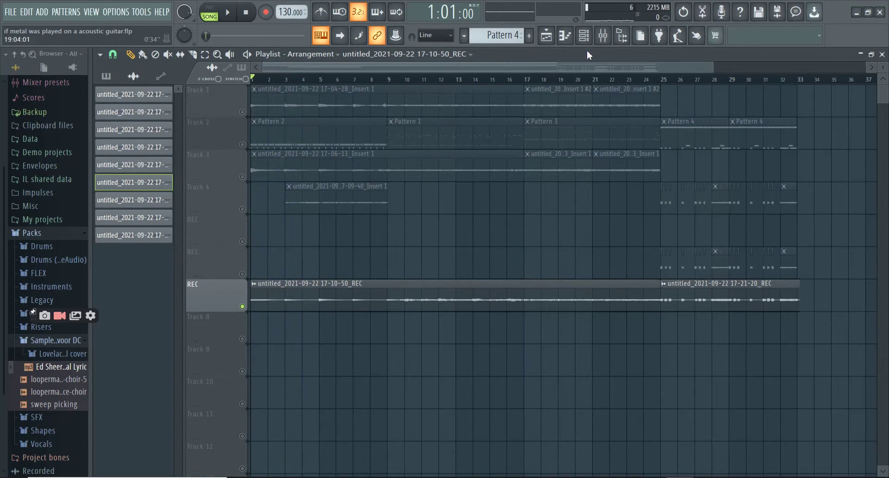
Step: Enable FabFilter Pro-Q 2 on the nbazz mixer track and inspect its low-cut curve
click(603, 37)
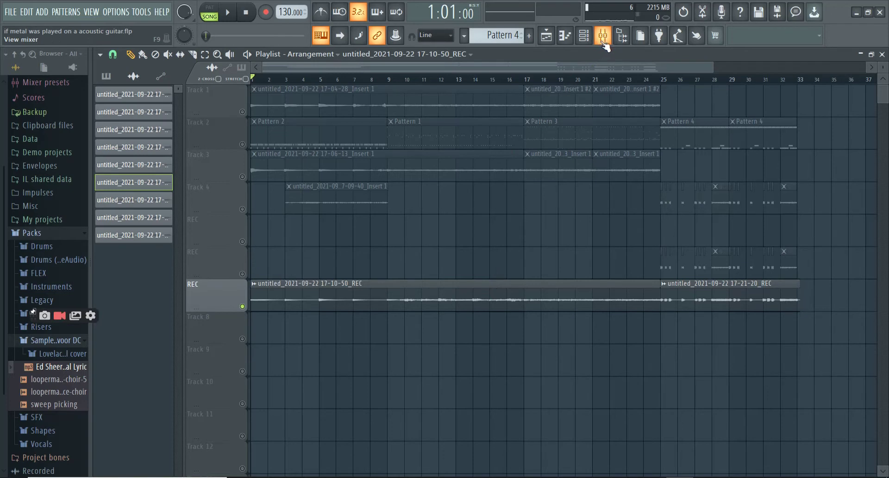
click(602, 38)
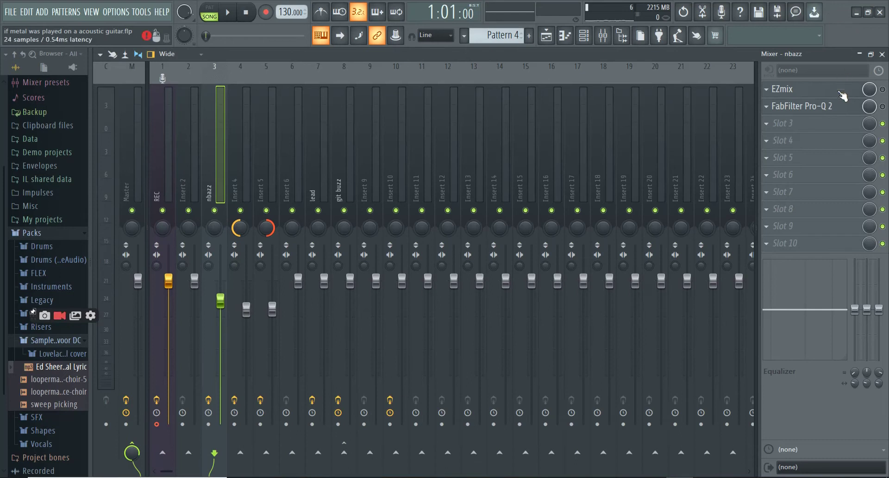
click(882, 106)
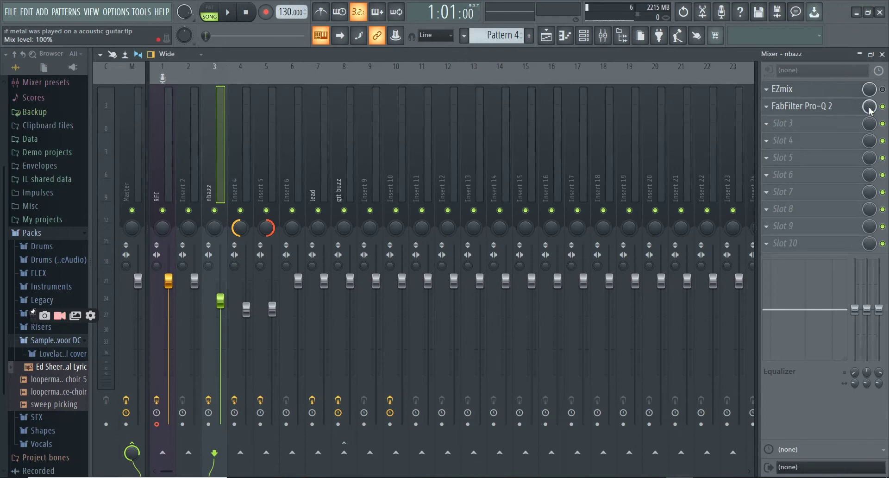
click(827, 107)
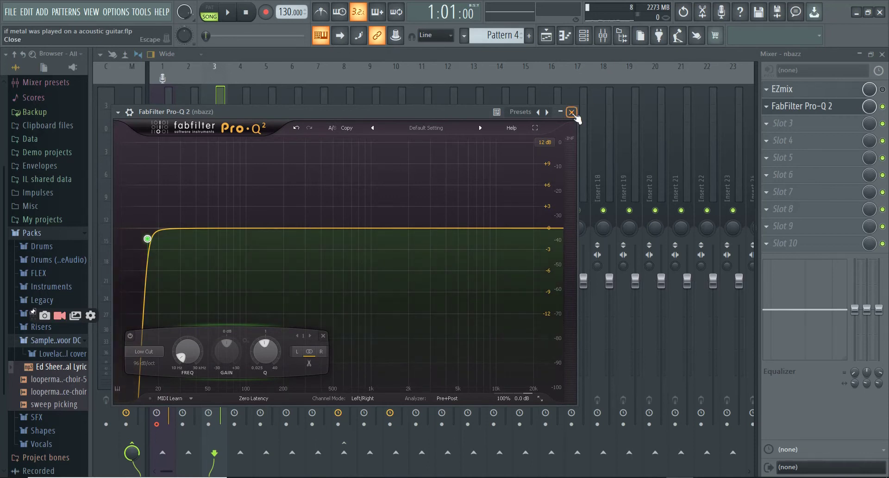
key(Escape)
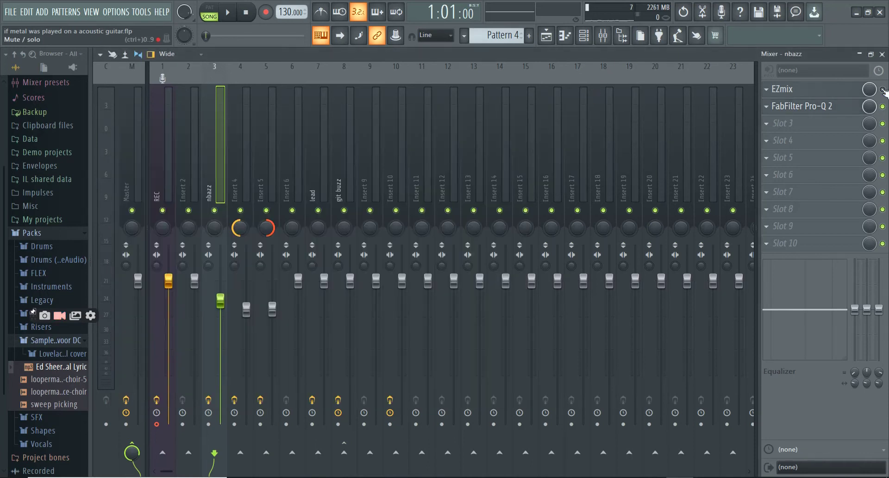
Step: Enable EZmix on the nbazz mixer track, view its Birthquake preset and play the processed bass
click(835, 92)
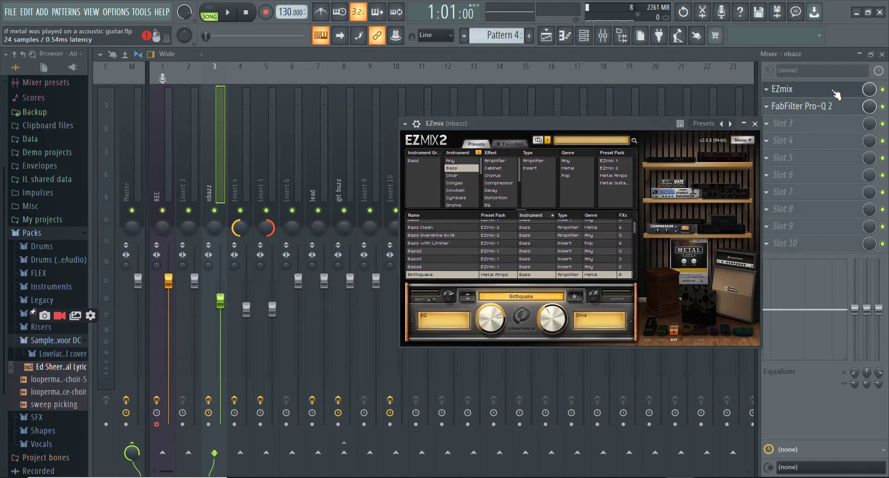
click(228, 13)
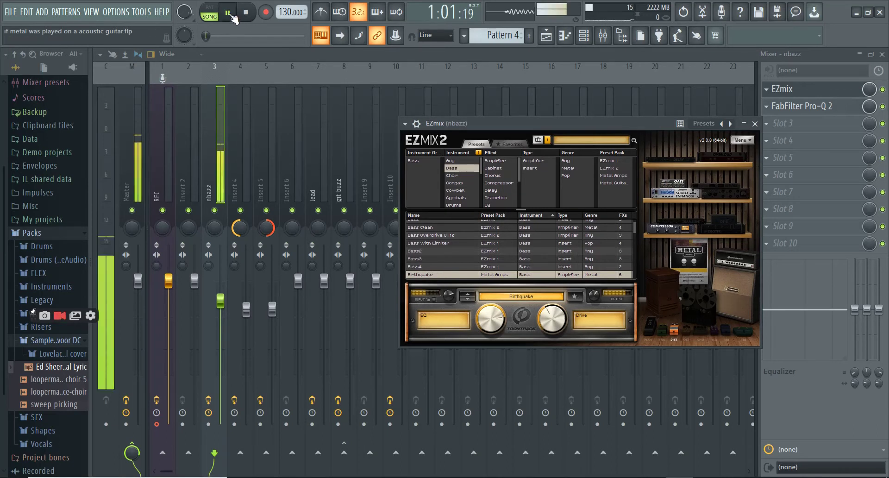
click(754, 123)
click(882, 54)
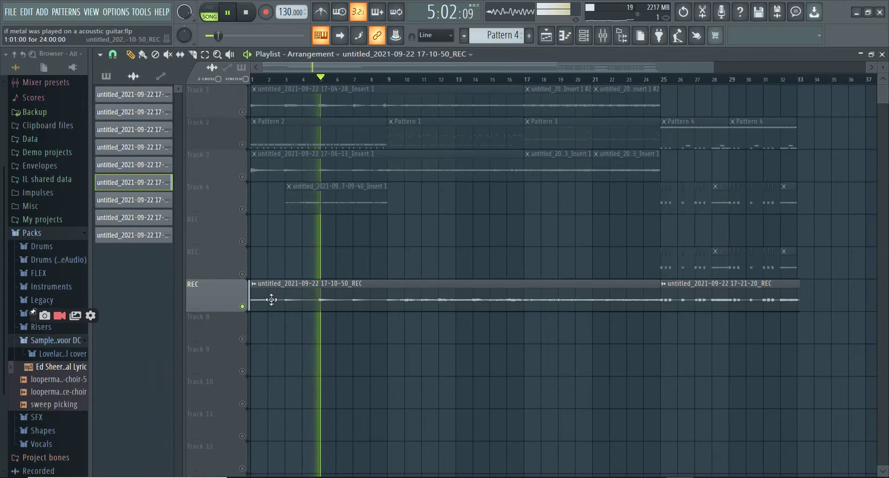
Step: Stop playback, mute the REC bass track and unmute Track 1 and Track 3
click(242, 306)
key(space)
click(243, 111)
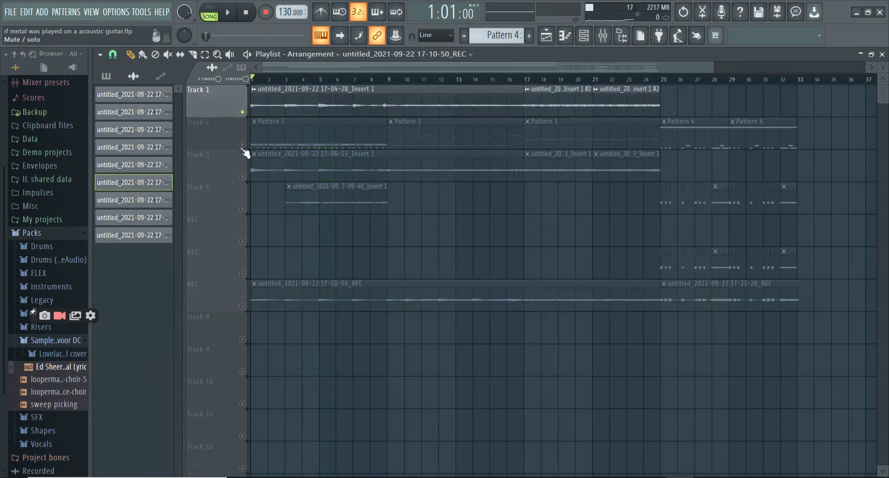
click(243, 177)
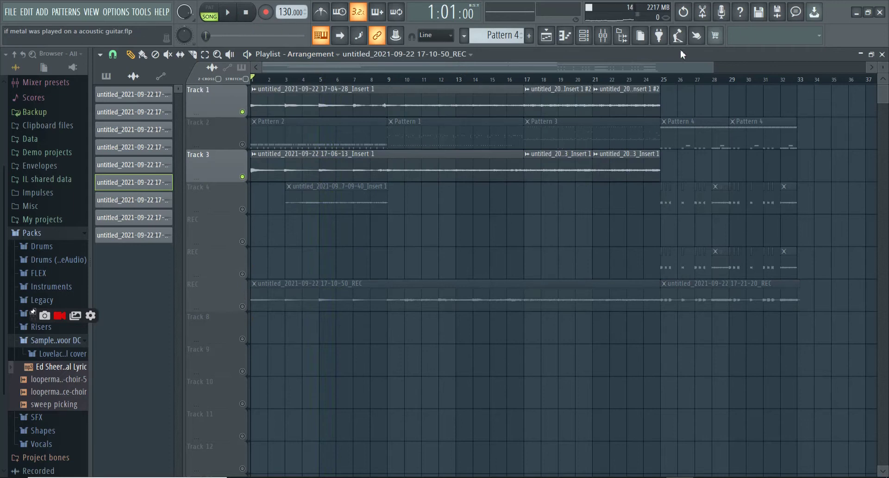
Step: Play the guitars on Track 1 and Track 3 from bar 17
drag(719, 65, 546, 69)
click(395, 81)
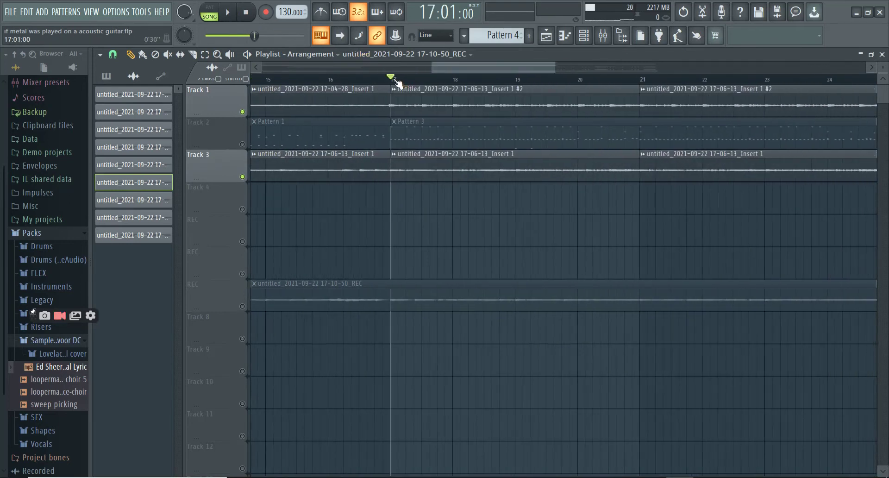
click(231, 14)
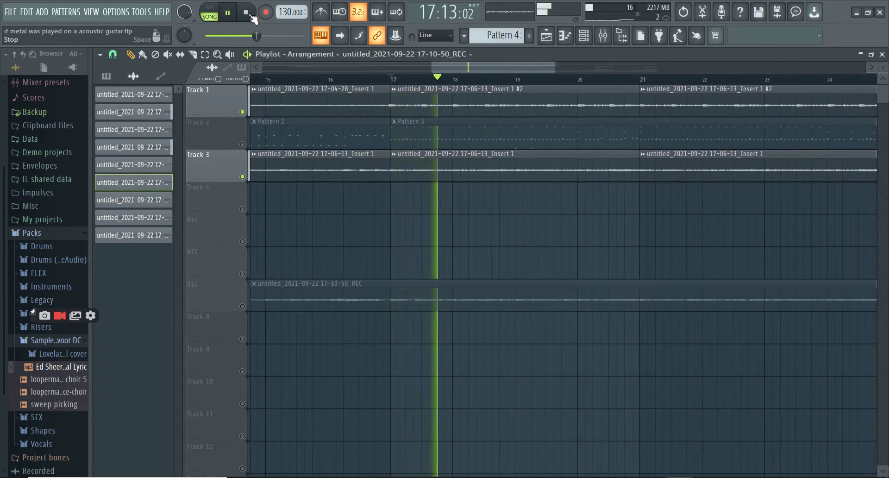
click(250, 15)
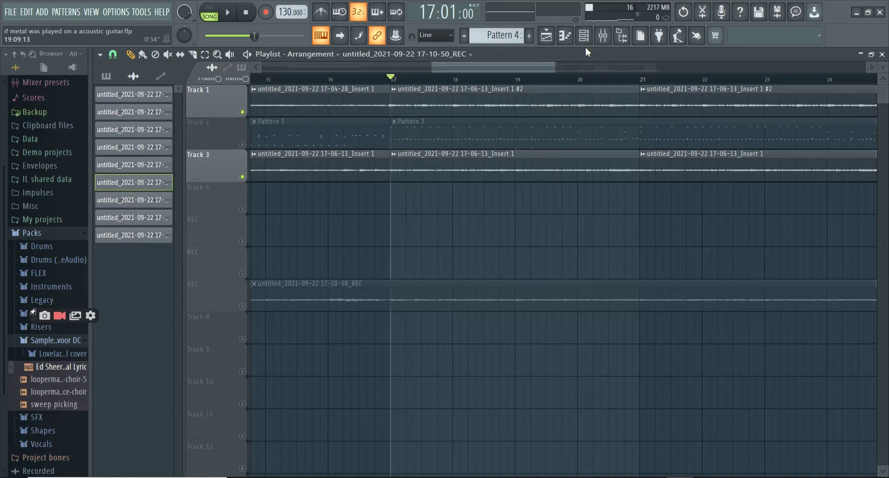
Step: Enable Soundgoodizer on mixer tracks Insert 4 and Insert 5 and play the guitars with it
click(602, 36)
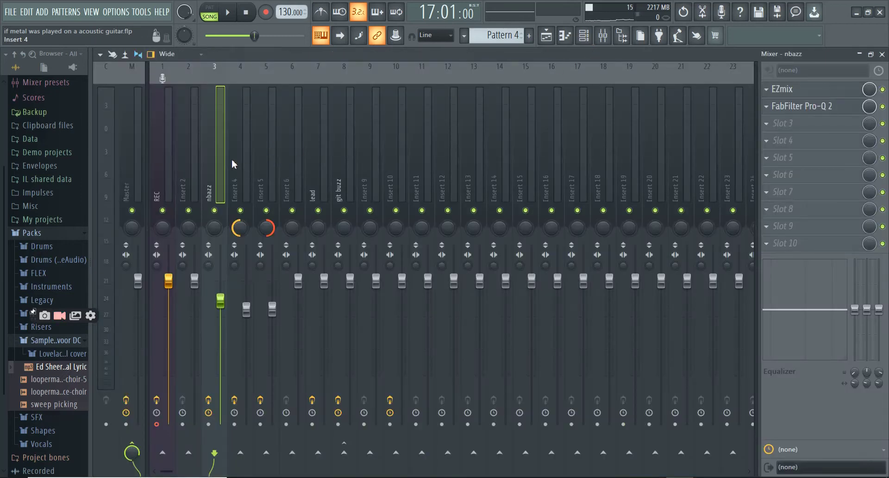
click(242, 183)
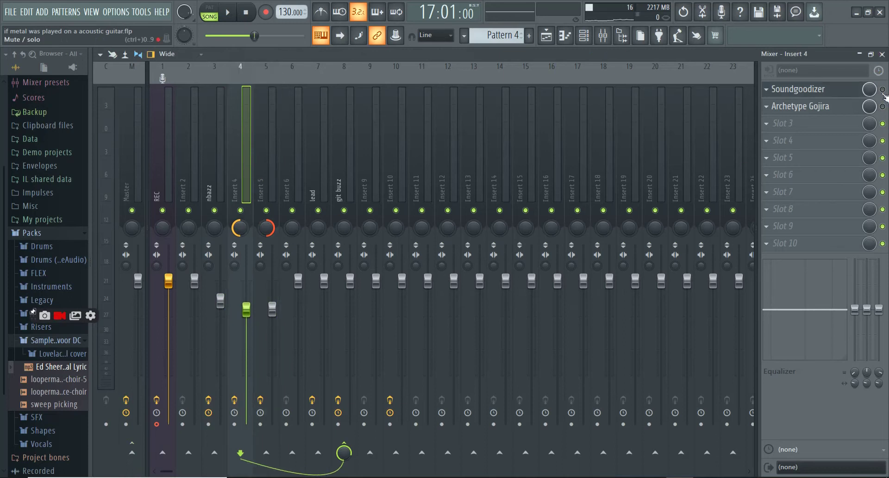
click(272, 157)
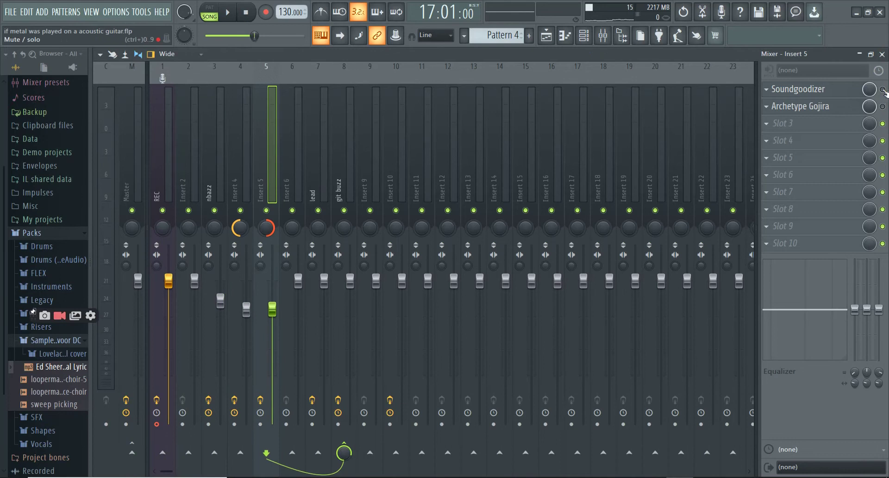
click(249, 151)
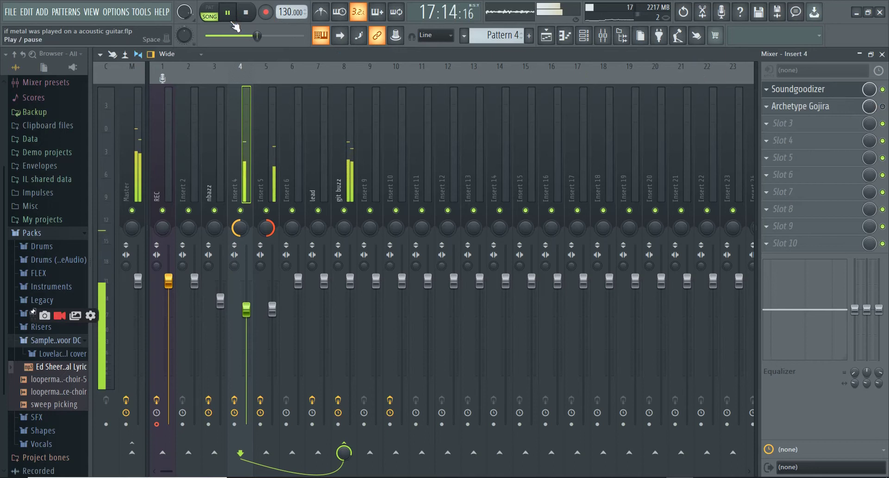
click(248, 16)
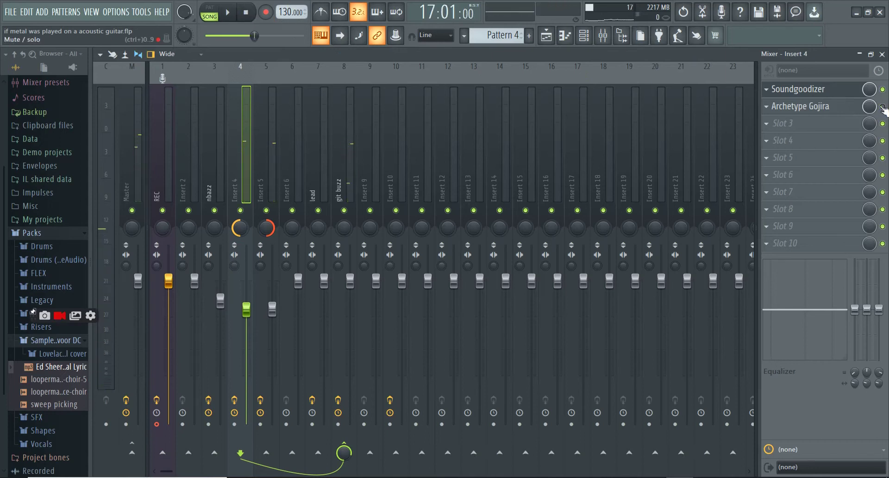
Step: Enable Archetype Gojira on Insert 4 and Insert 5 and play the distorted guitars from bar 17
click(268, 139)
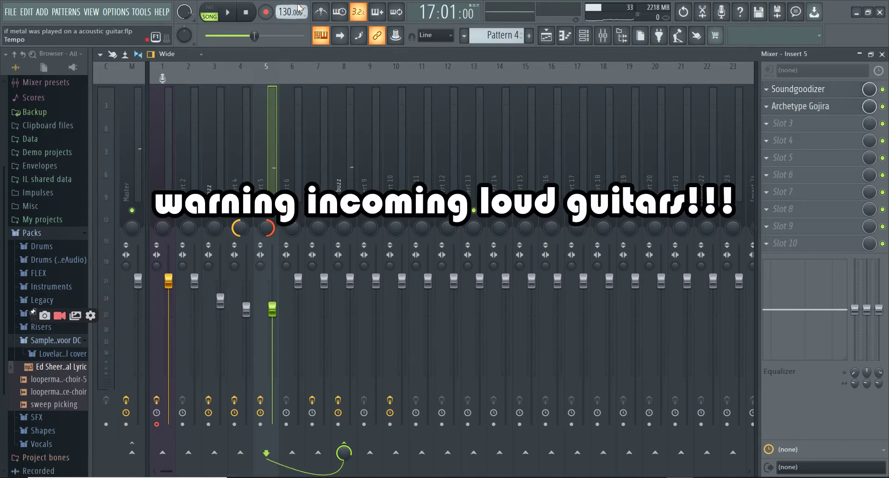
click(231, 14)
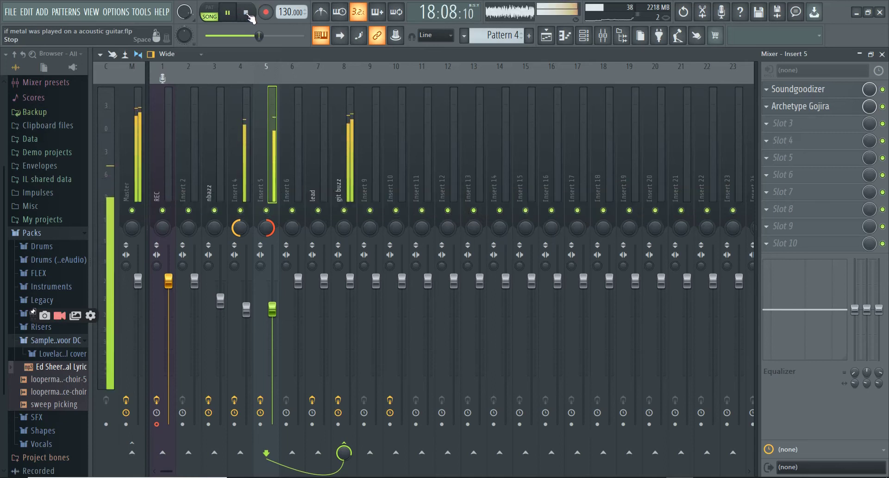
click(247, 13)
Step: Check the effects on the git buzz mixer track and view the Archetype Gojira amp settings on Insert 5
click(352, 137)
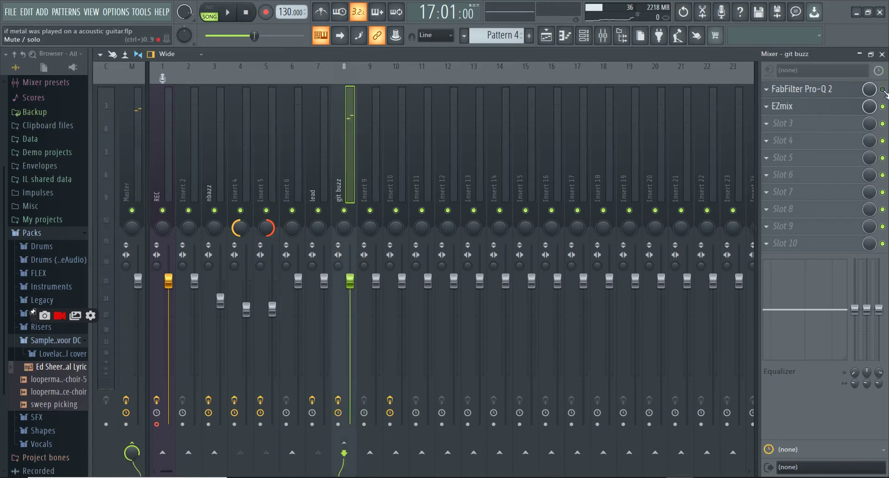
click(268, 152)
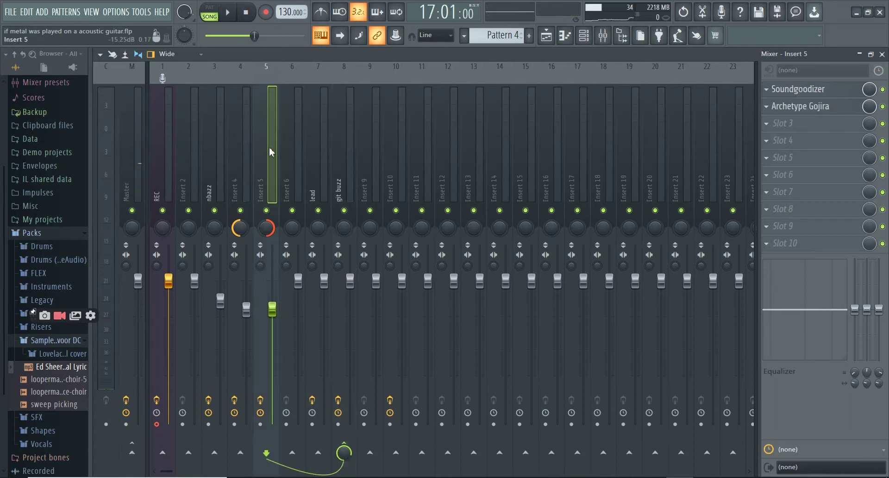
click(811, 110)
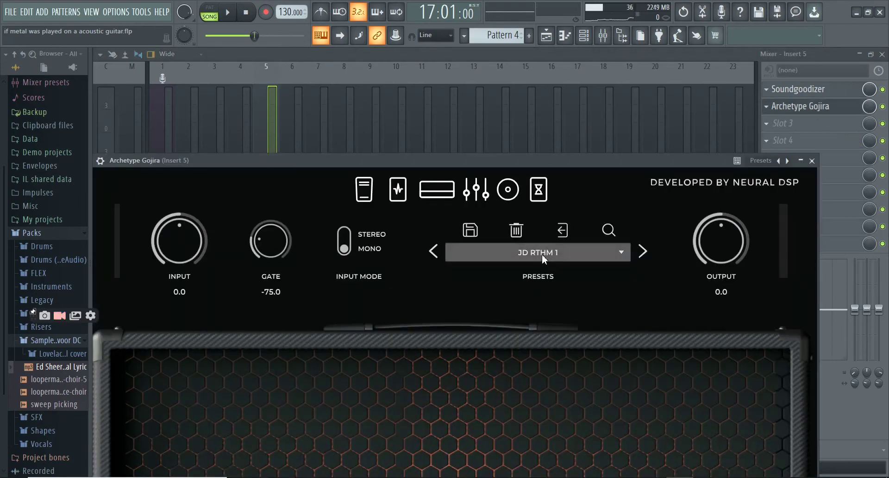
drag(557, 158, 555, 64)
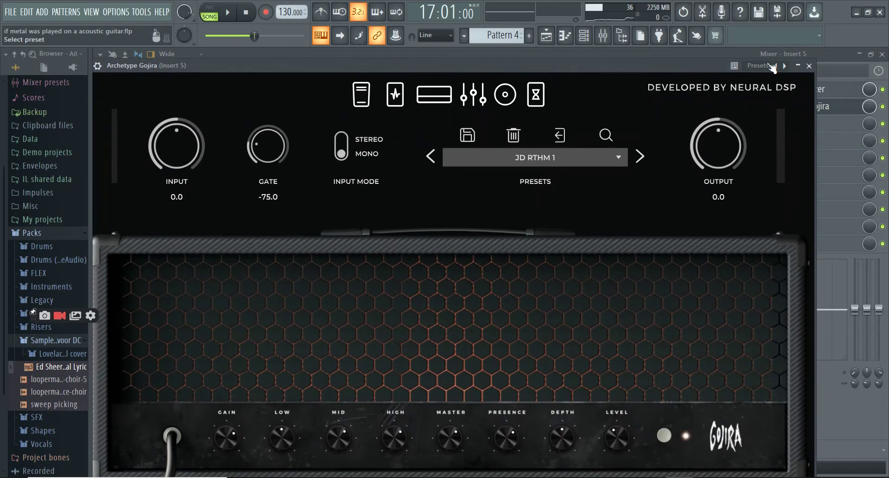
Step: Add a high-cut band at about 13.7 kHz in FabFilter Pro-Q 2 on the git buzz mixer track
click(808, 66)
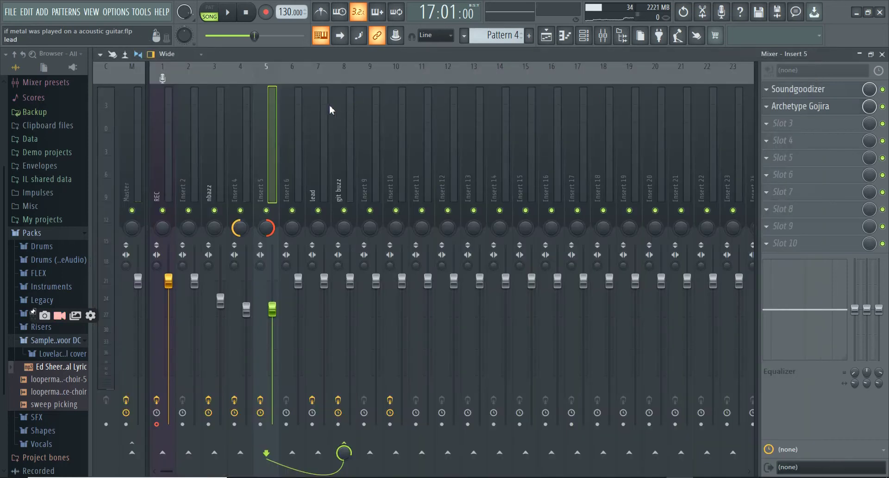
click(345, 161)
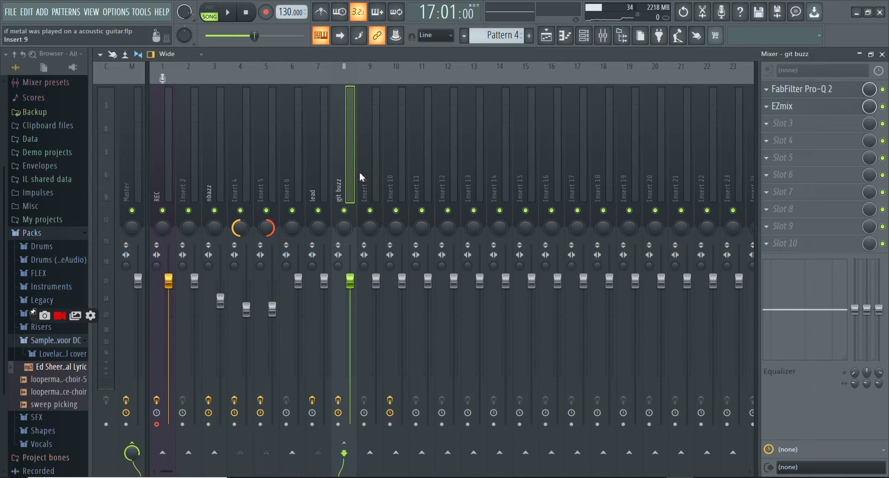
click(845, 92)
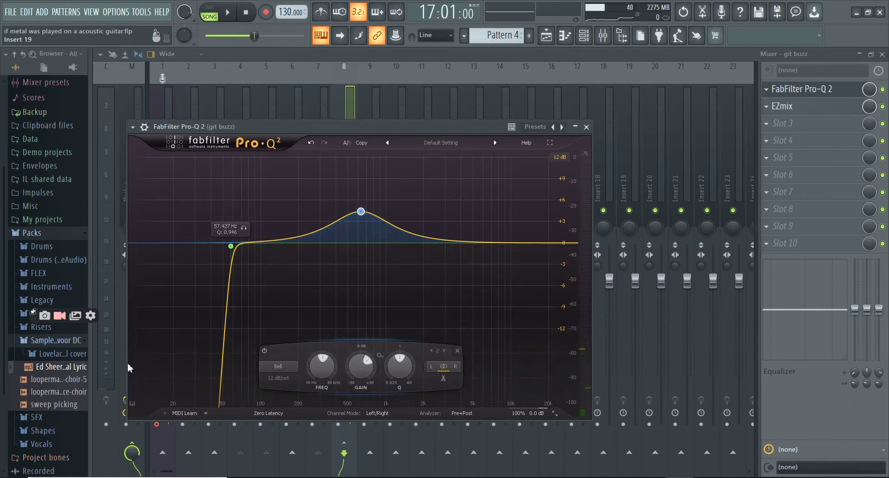
click(519, 247)
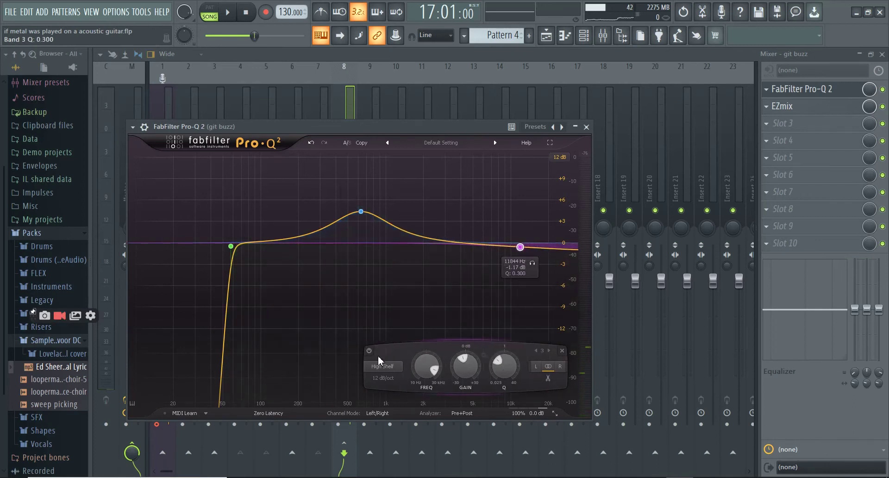
click(391, 370)
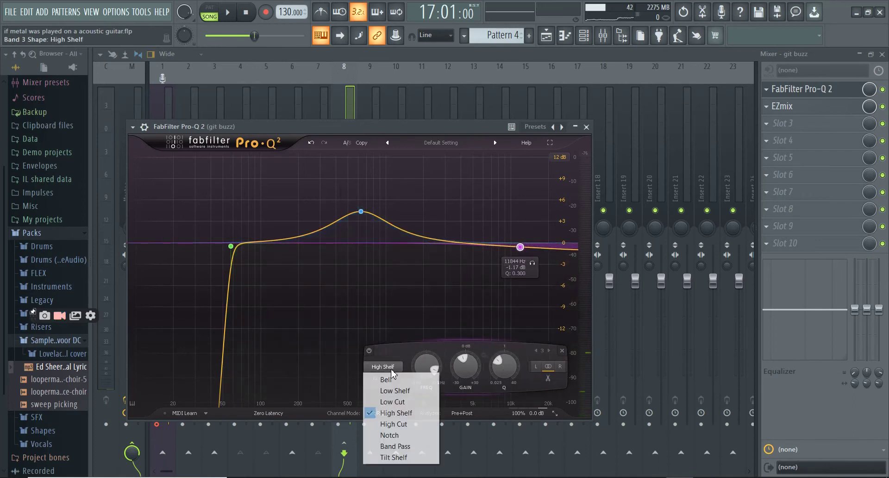
click(417, 425)
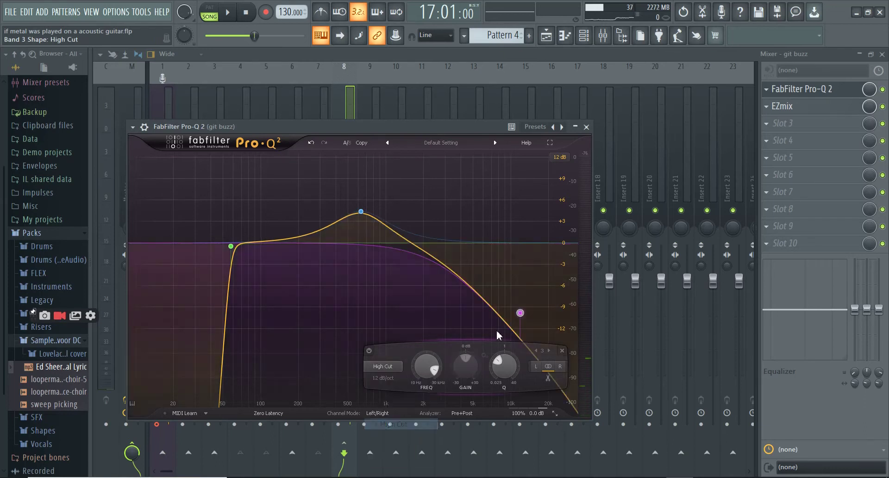
drag(520, 308, 528, 241)
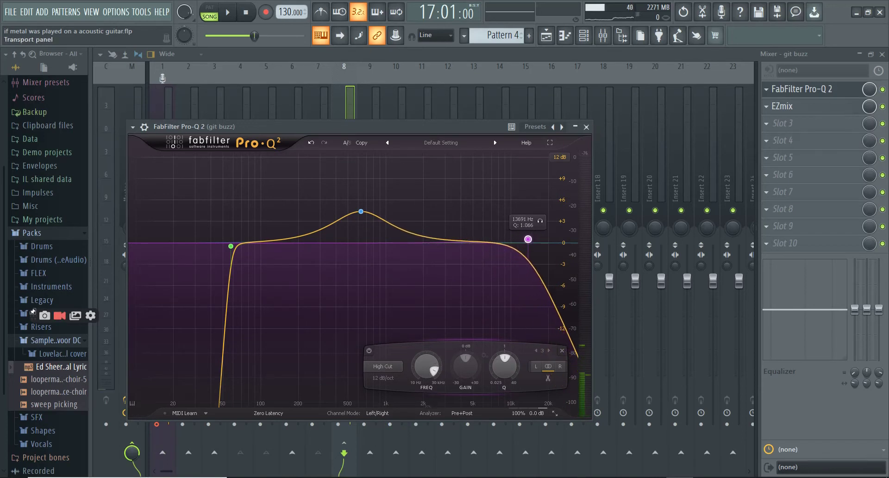
Step: Lower the high cut to about 10 kHz and steepen its slope to 96 dB/oct during playback
key(space)
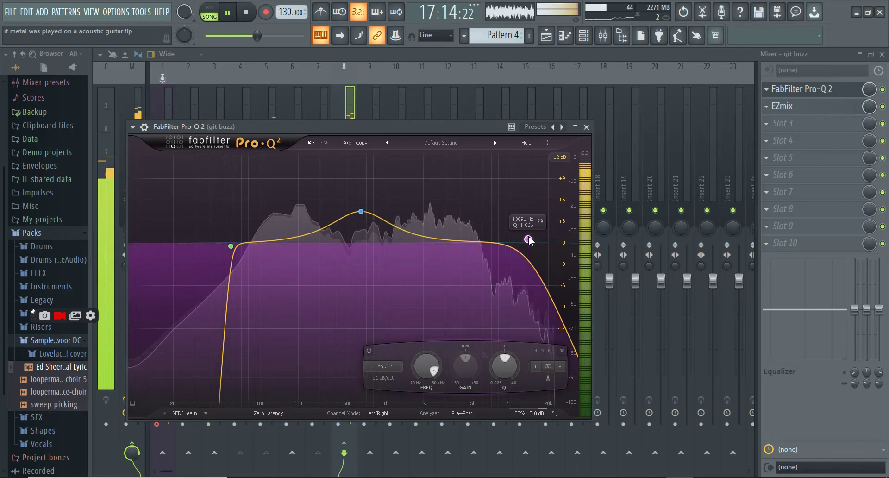
drag(528, 239, 509, 240)
scroll(509, 239, up, 7)
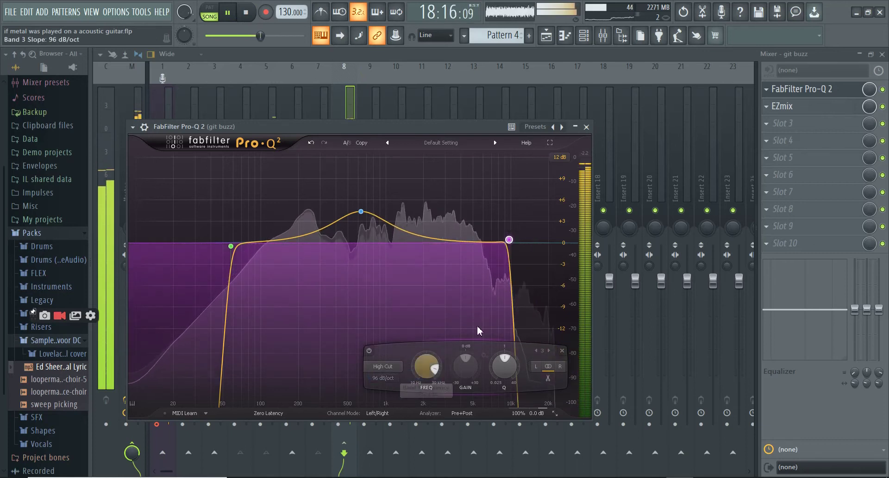
click(586, 126)
key(space)
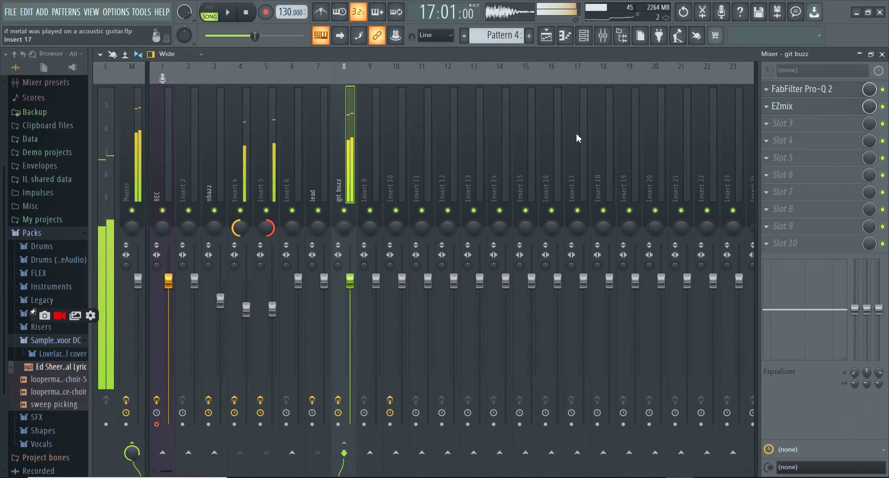
Step: Isolate Track 4 and the REC track two rows below it in the playlist around bar 25
click(882, 54)
drag(451, 68, 546, 67)
drag(358, 87, 402, 82)
right_click(242, 210)
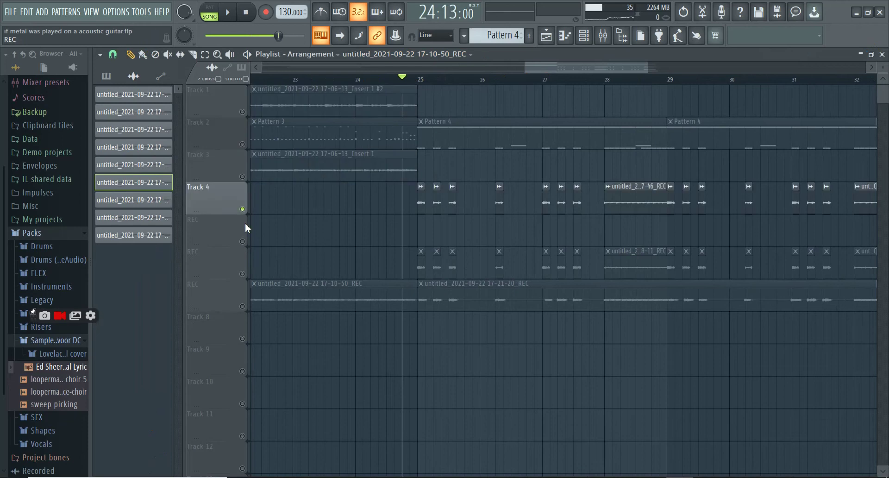
click(242, 274)
drag(654, 68, 572, 71)
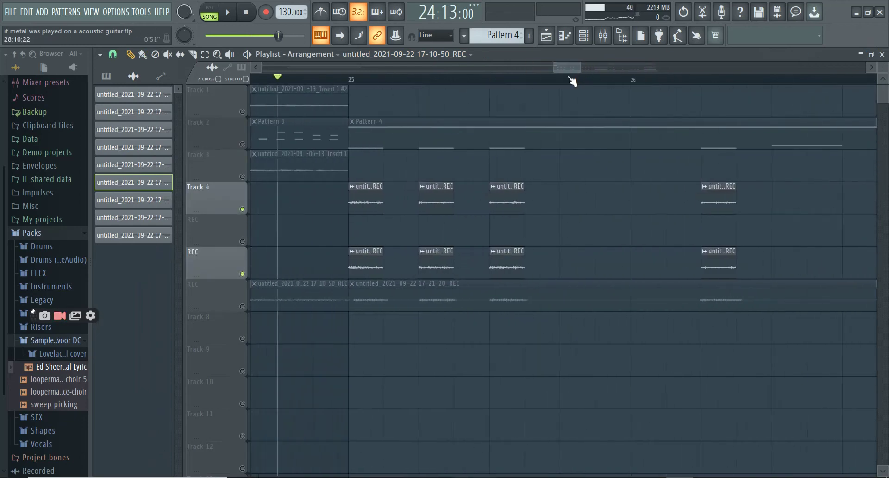
Step: Lengthen the first three clips in bar 25 on Track 4 and the matching REC track, and play the untrimmed guitars
drag(526, 209, 628, 211)
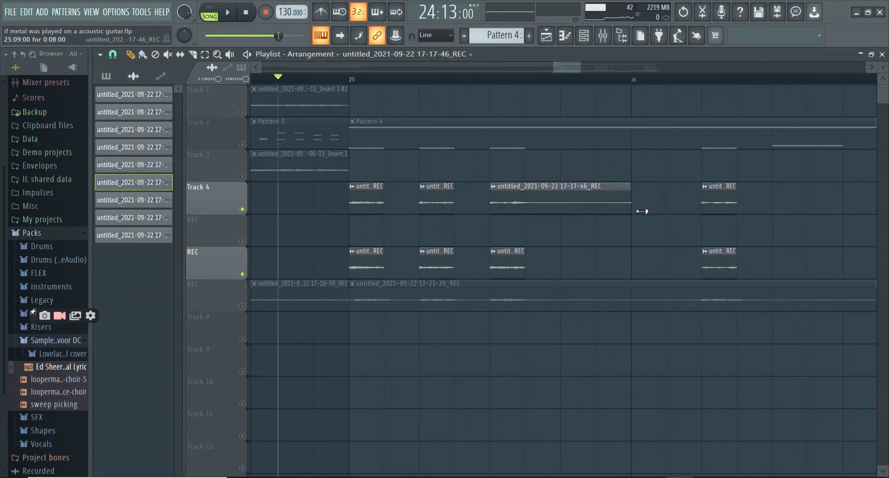
drag(454, 199, 489, 199)
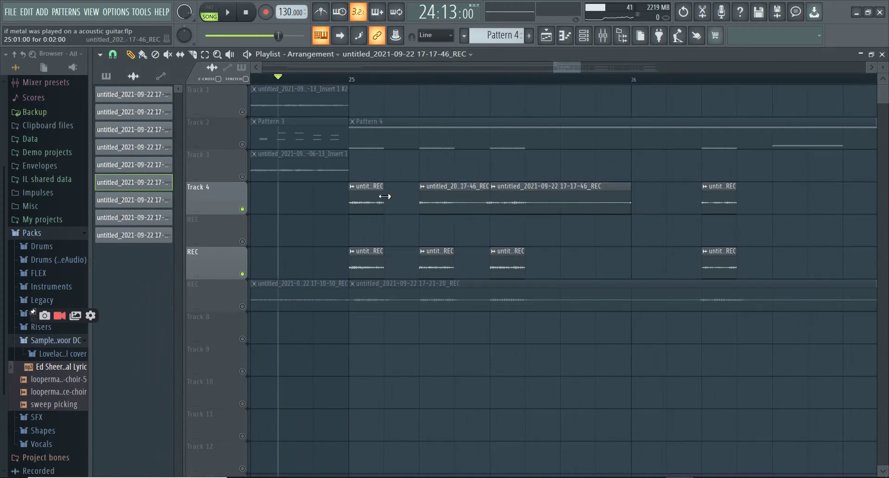
drag(385, 196, 409, 199)
drag(384, 261, 630, 259)
click(227, 12)
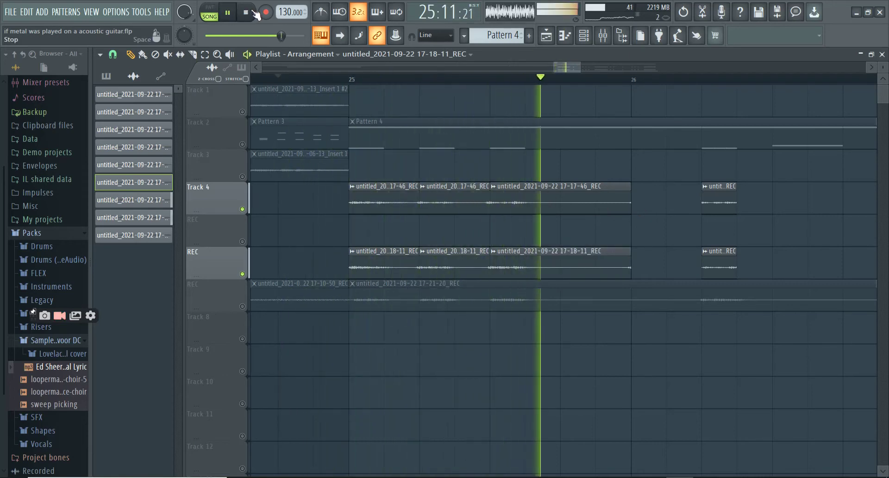
click(251, 14)
Step: Trim the three lengthened clips in bar 25 on both guitar tracks back to two steps each
drag(630, 204, 532, 211)
drag(630, 264, 525, 264)
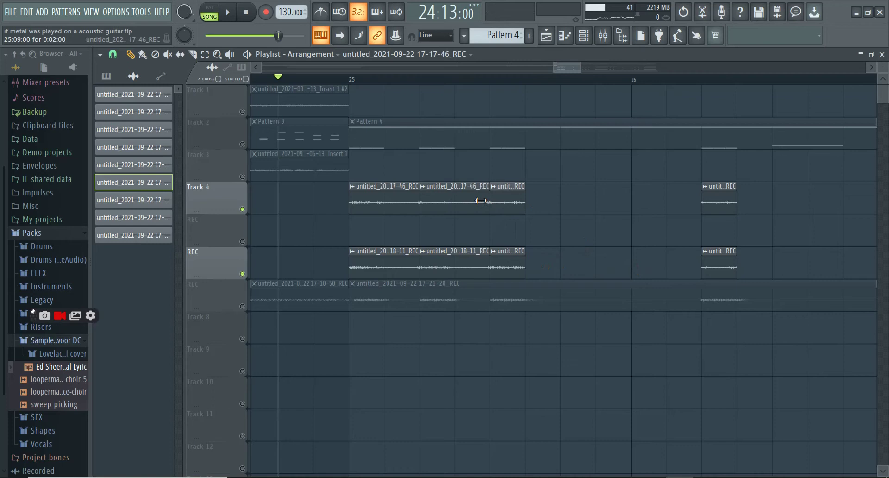
click(483, 197)
drag(490, 197, 454, 198)
drag(490, 266, 457, 262)
drag(417, 190, 388, 197)
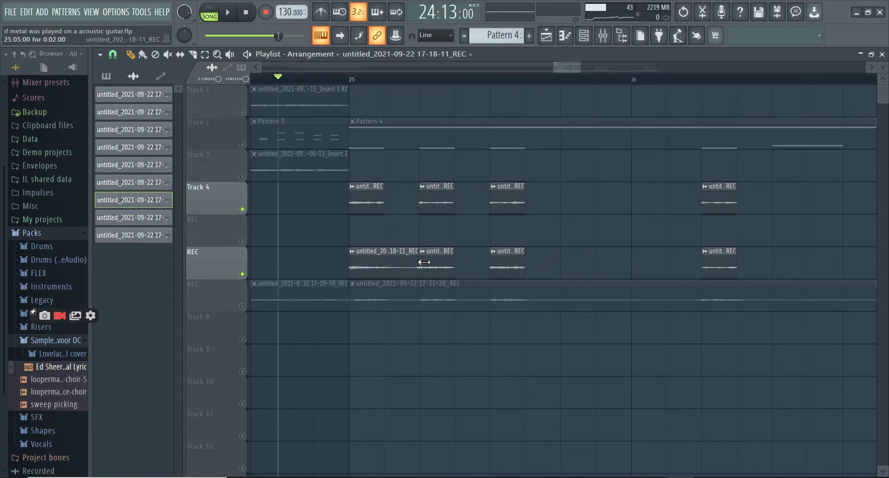
drag(419, 259, 388, 260)
Step: Unmute the REC bass track while playing the trimmed guitars and view the bass clip's channel settings
click(229, 14)
drag(581, 68, 683, 69)
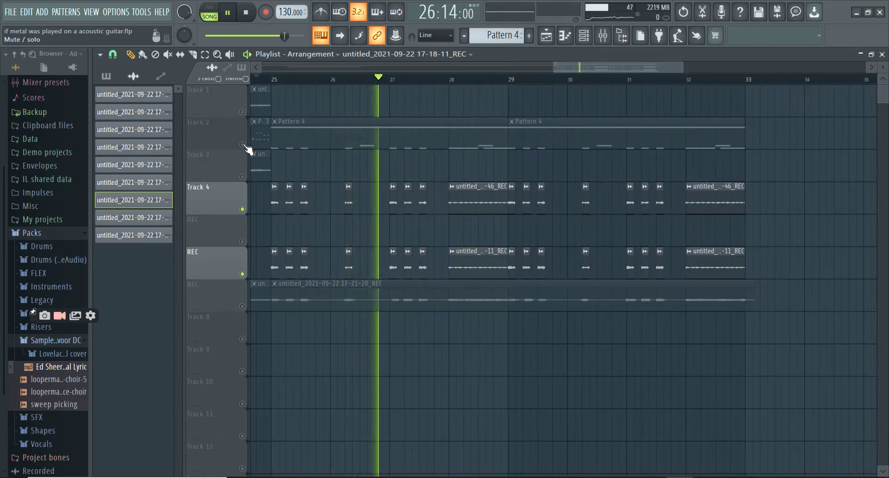
click(242, 306)
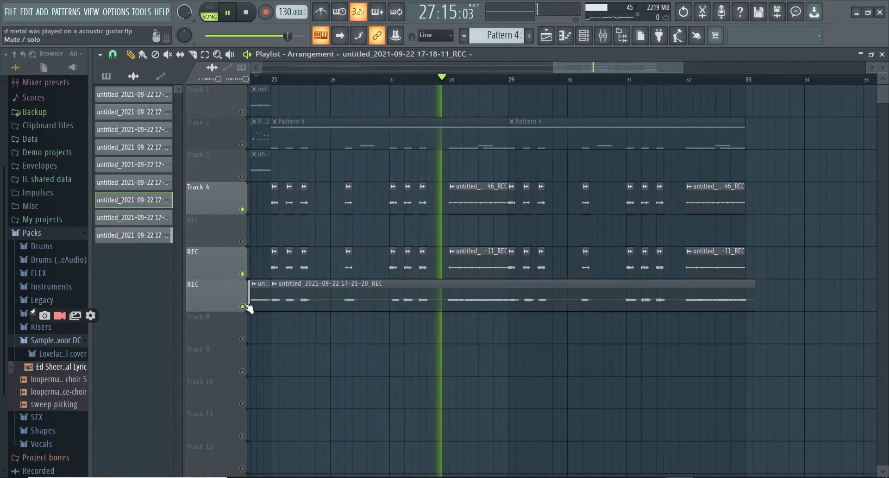
click(472, 296)
double_click(472, 296)
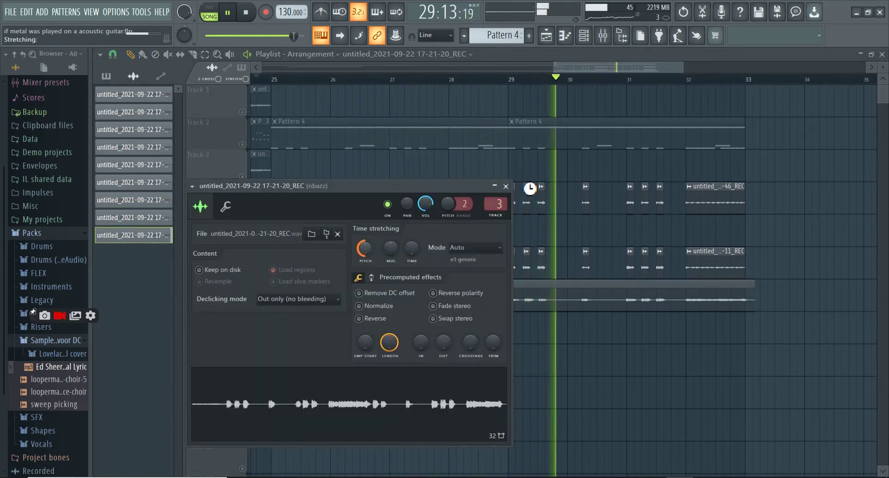
click(505, 186)
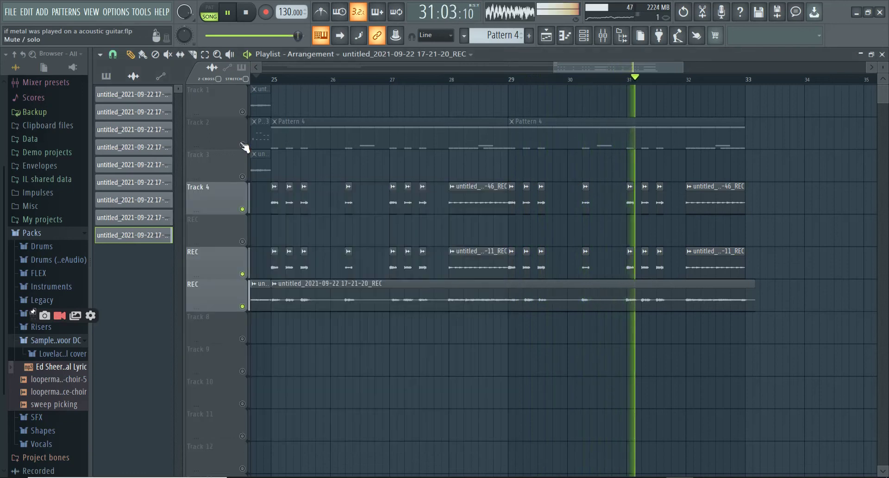
Step: Add Track 2 to the playing riff, stop playback and re-enable all playlist tracks
click(242, 145)
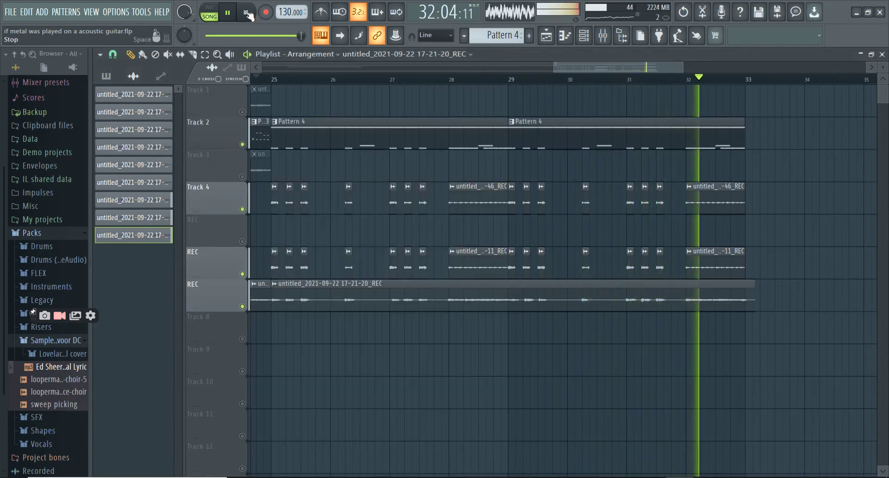
click(247, 14)
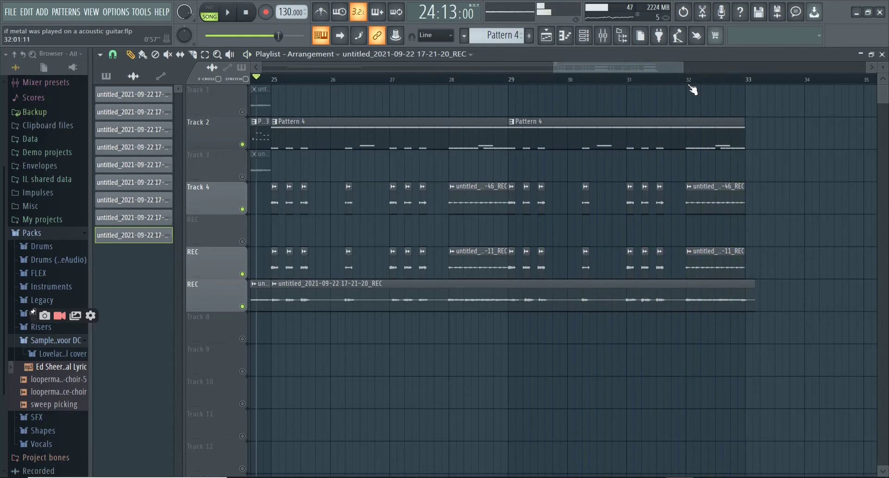
drag(631, 72, 514, 77)
right_click(242, 112)
right_click(242, 112)
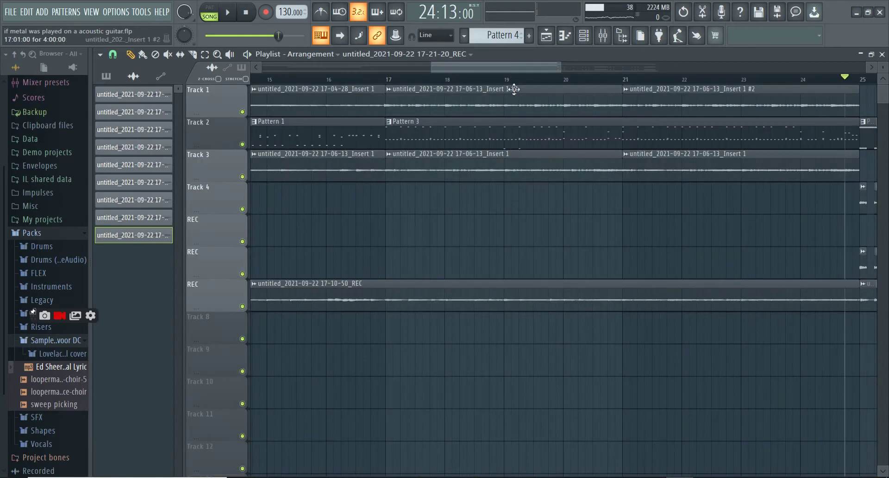
Step: Look over the whole arrangement and check the effects on mixer tracks Insert 4 and Insert 5
drag(537, 68, 323, 83)
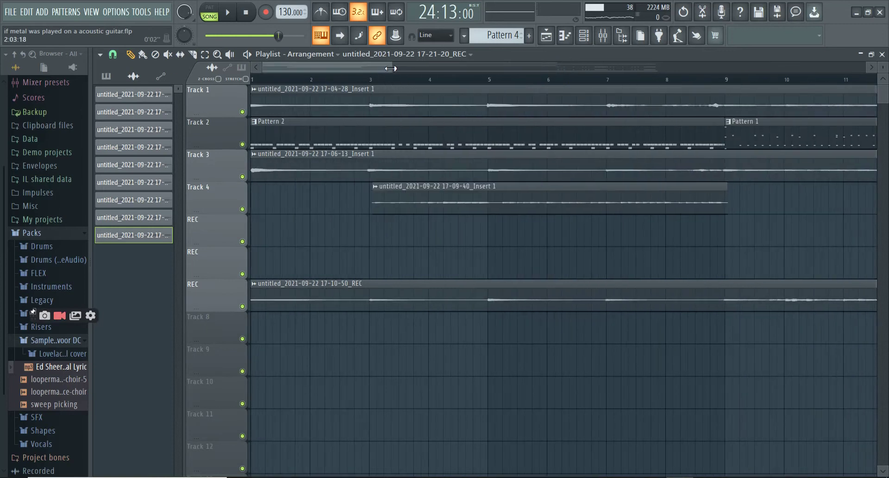
drag(390, 68, 862, 69)
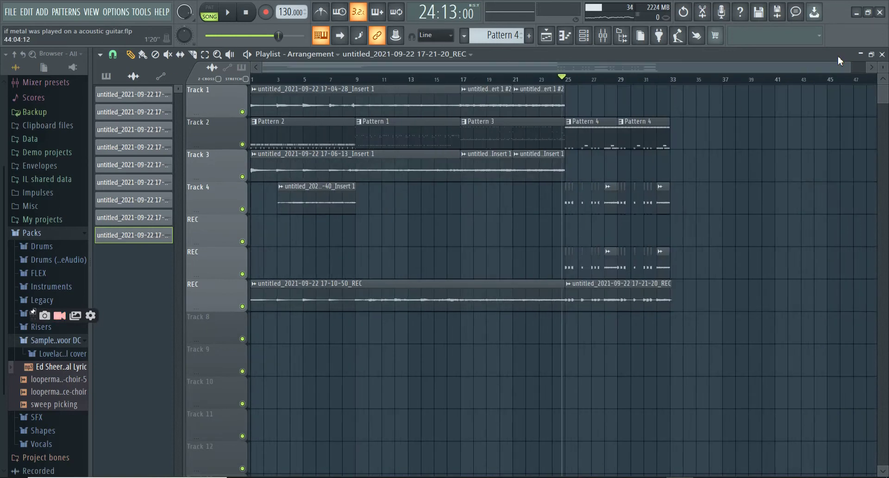
drag(846, 62, 440, 68)
drag(352, 68, 390, 67)
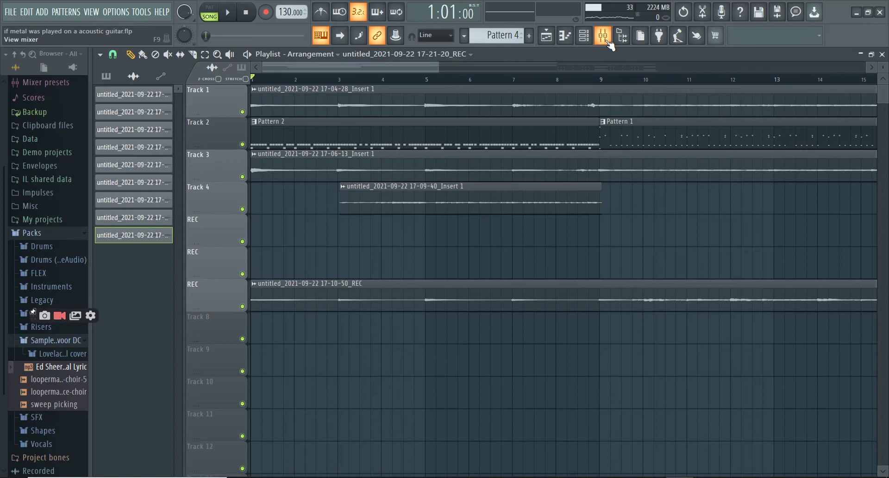
click(607, 41)
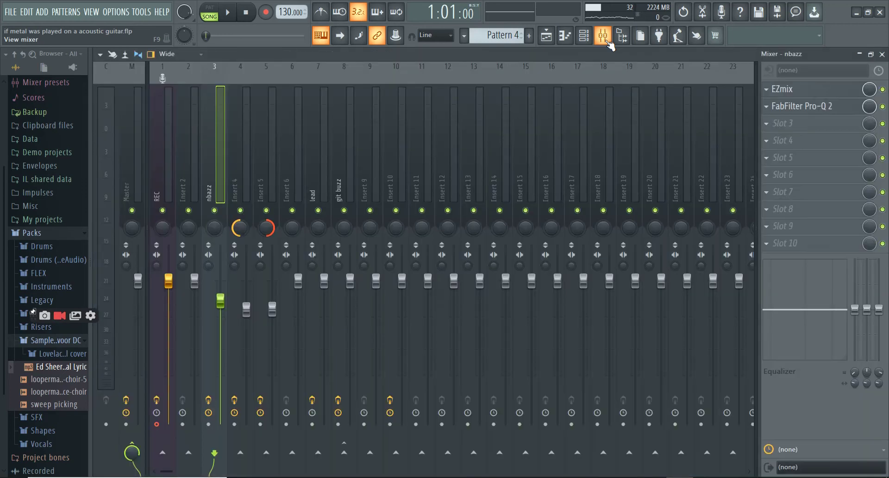
click(234, 134)
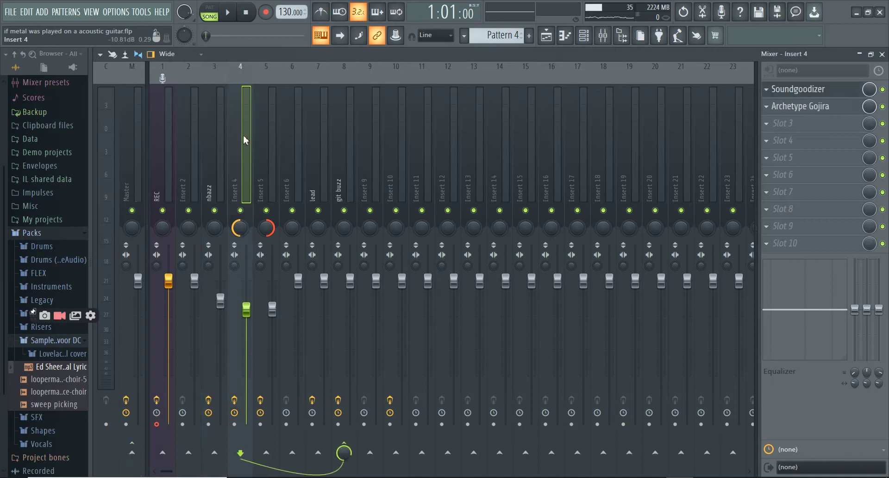
click(262, 142)
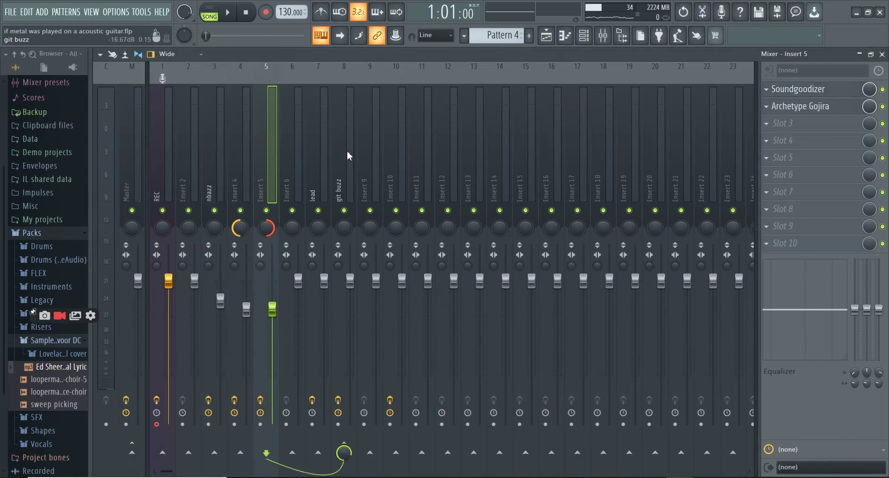
Step: Enable Archetype Abasi and FabFilter Pro-Q 2 on the lead mixer track and view their settings
click(318, 143)
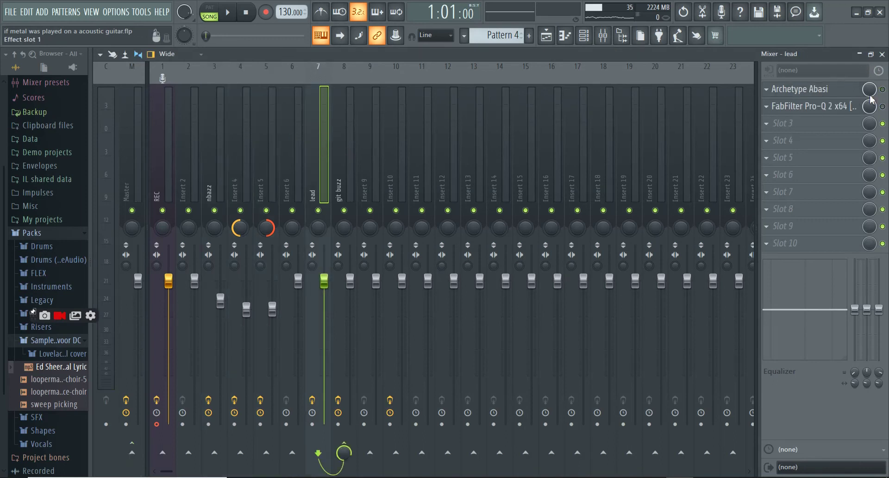
click(882, 90)
click(880, 104)
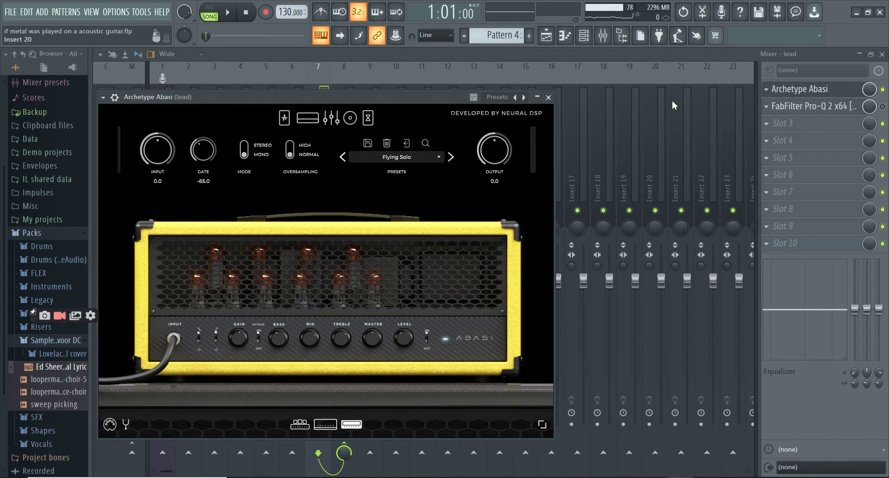
click(854, 107)
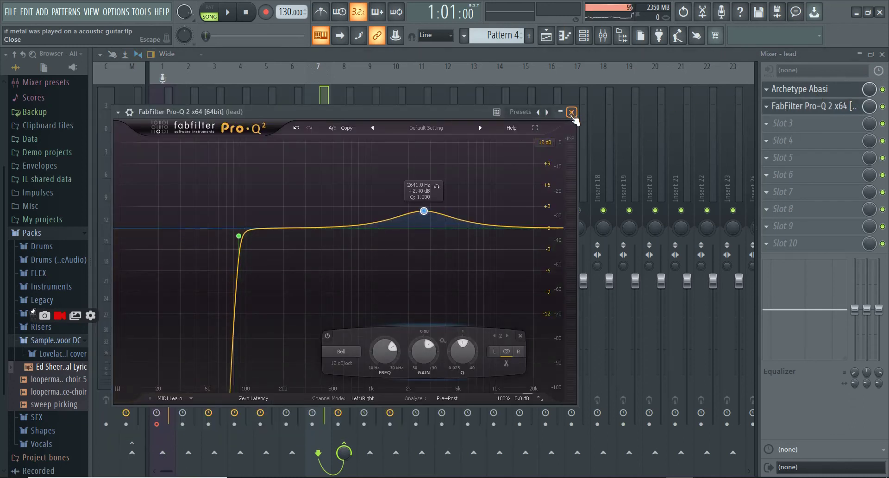
click(571, 112)
click(882, 54)
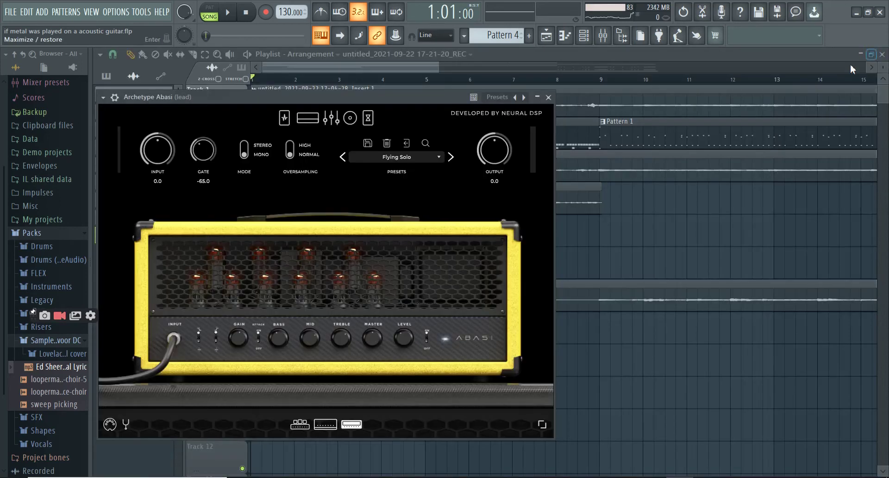
click(553, 94)
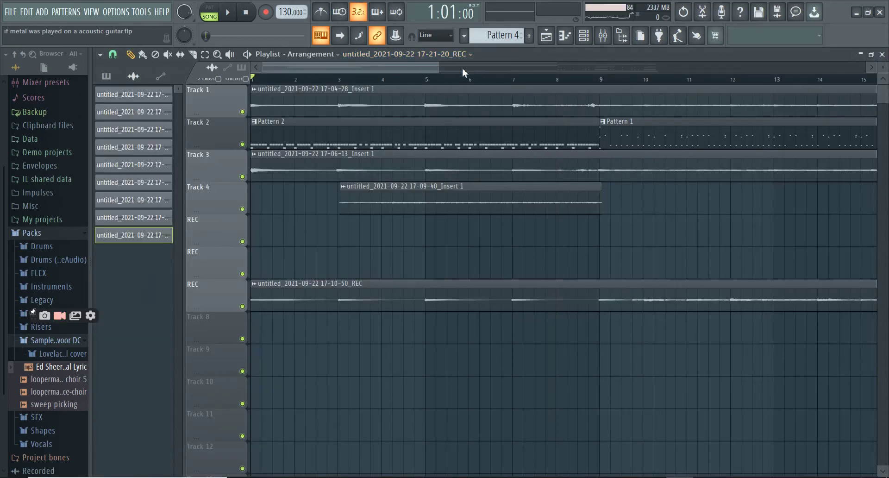